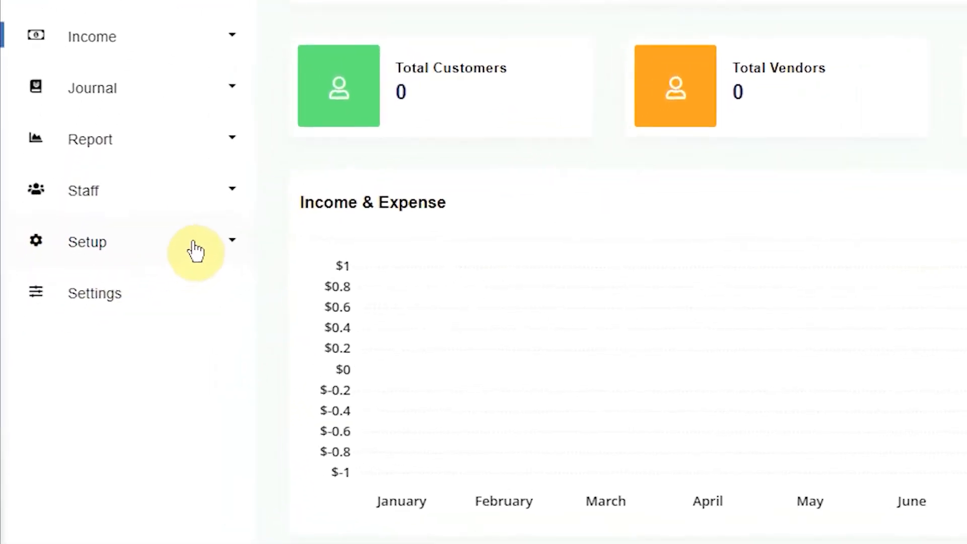
Open the still-empty Product & Service Unit page under Setup.
{"action": "left_click", "coordinate": [195, 251]}
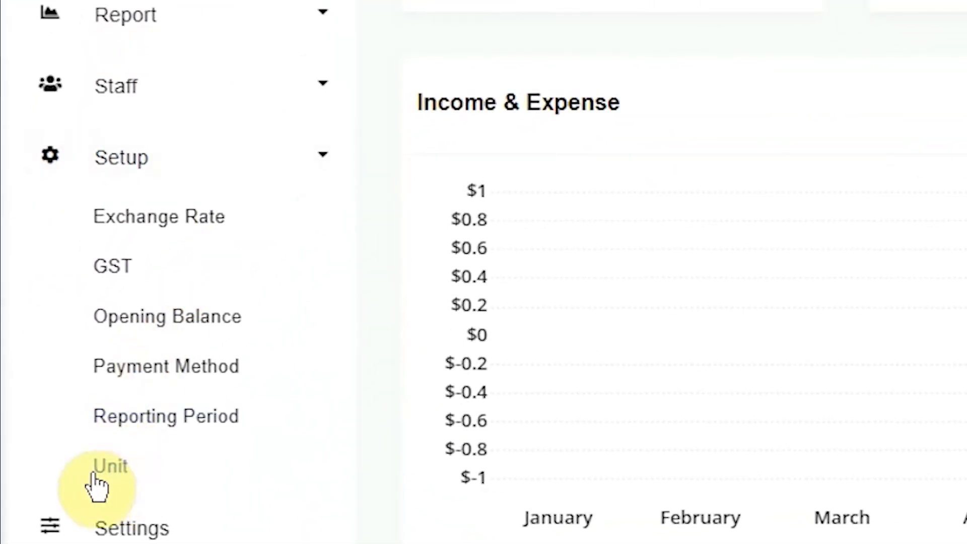
{"action": "left_click", "coordinate": [95, 476]}
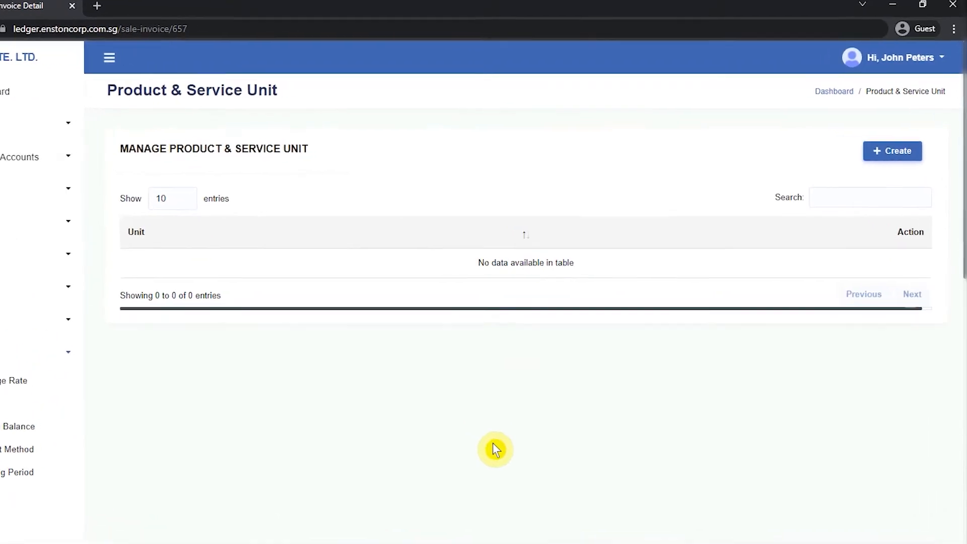
Create two units of measure named Hour and Day.
{"action": "left_click", "coordinate": [879, 157]}
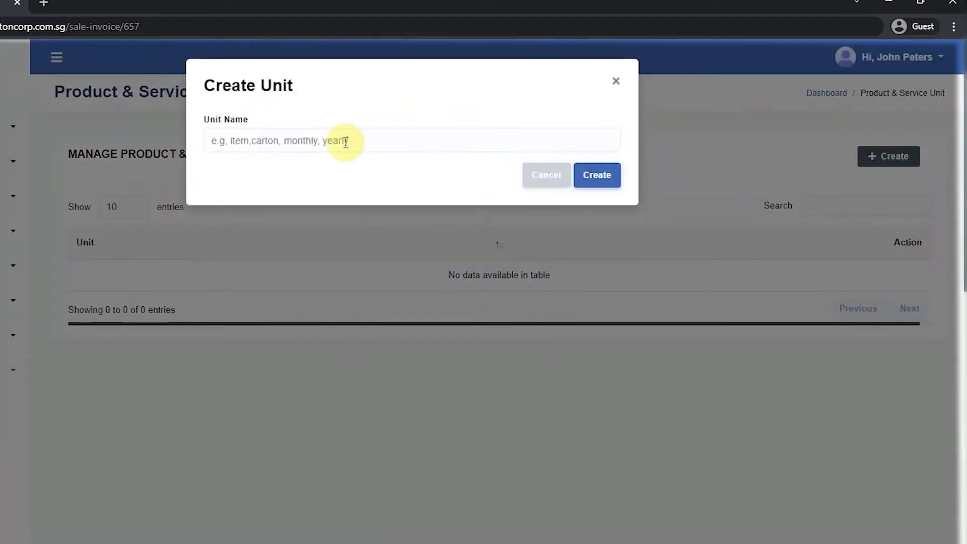
{"action": "left_click", "coordinate": [286, 133]}
{"action": "type", "text": "Hour"}
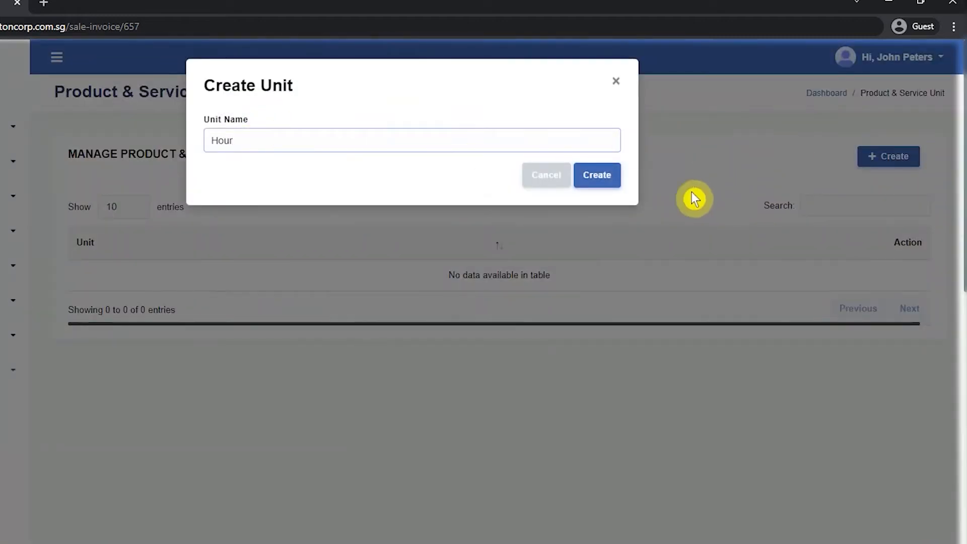
{"action": "left_click", "coordinate": [604, 180]}
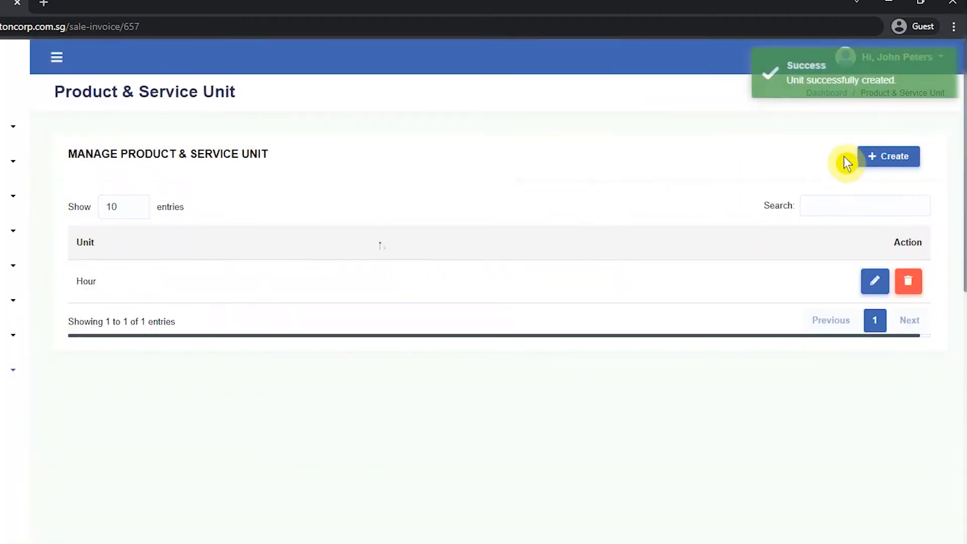
{"action": "left_click", "coordinate": [870, 152]}
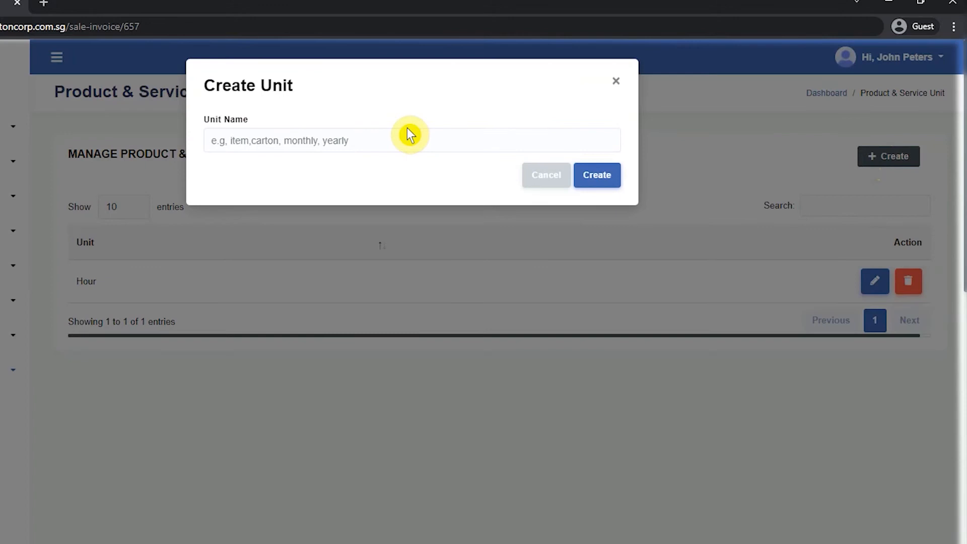
{"action": "left_click", "coordinate": [394, 138]}
{"action": "type", "text": "da"}
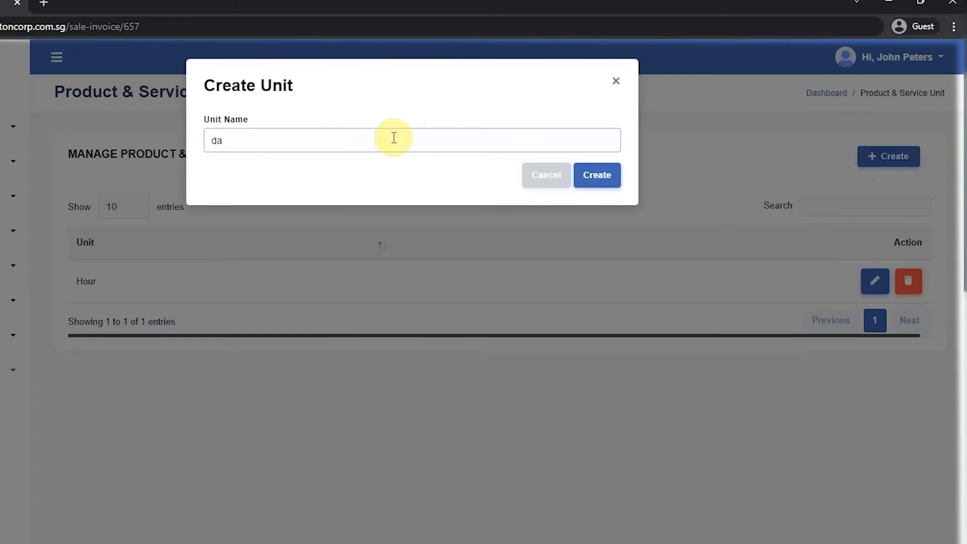
{"action": "key", "text": "BackSpace"}
{"action": "key", "text": "BackSpace"}
{"action": "type", "text": "D"}
{"action": "left_click", "coordinate": [594, 178]}
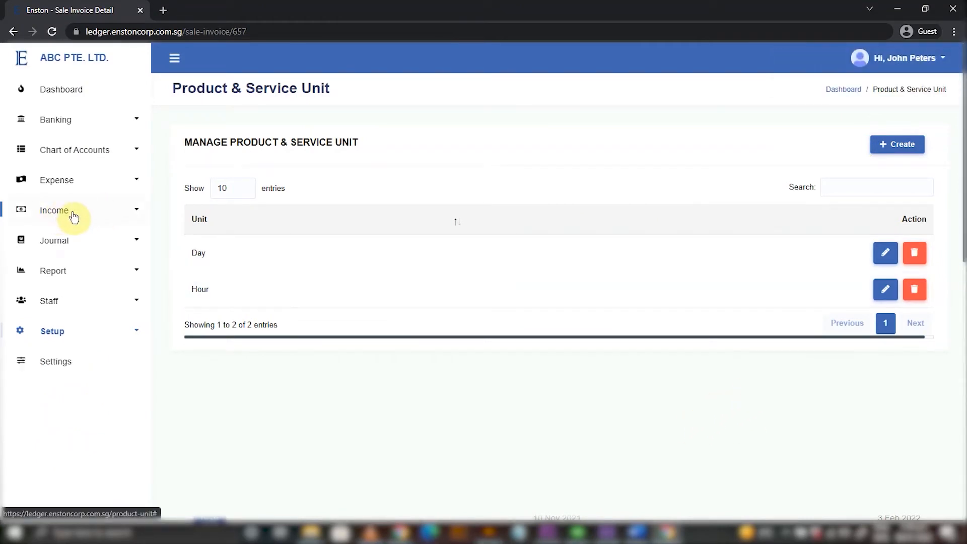
Start a new product named Corporate Training Service and enter its description.
{"action": "left_click", "coordinate": [74, 216]}
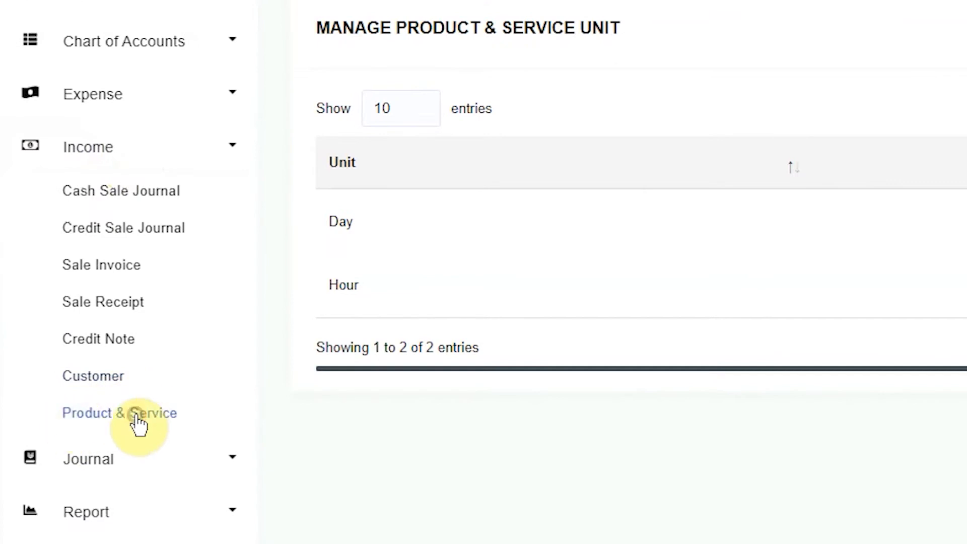
{"action": "left_click", "coordinate": [143, 422]}
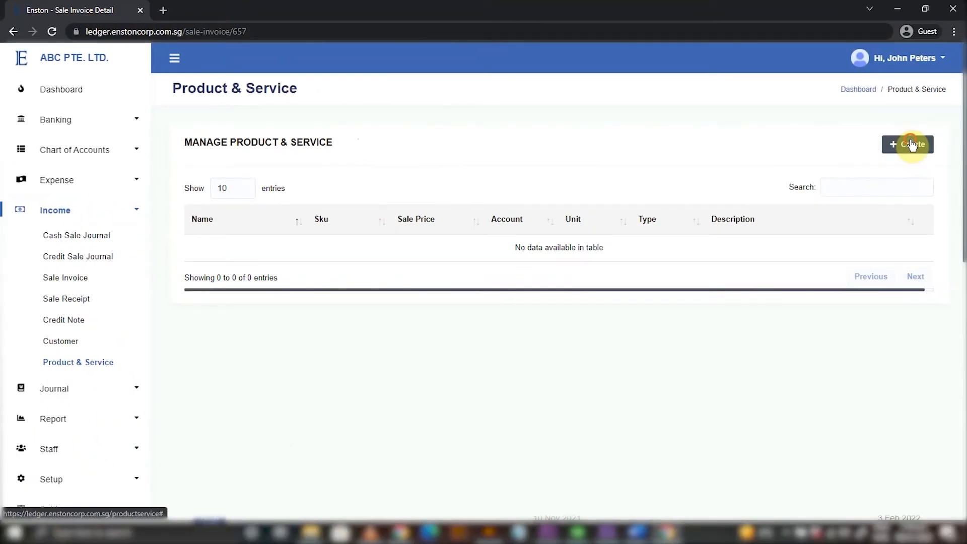
{"action": "left_click", "coordinate": [911, 145]}
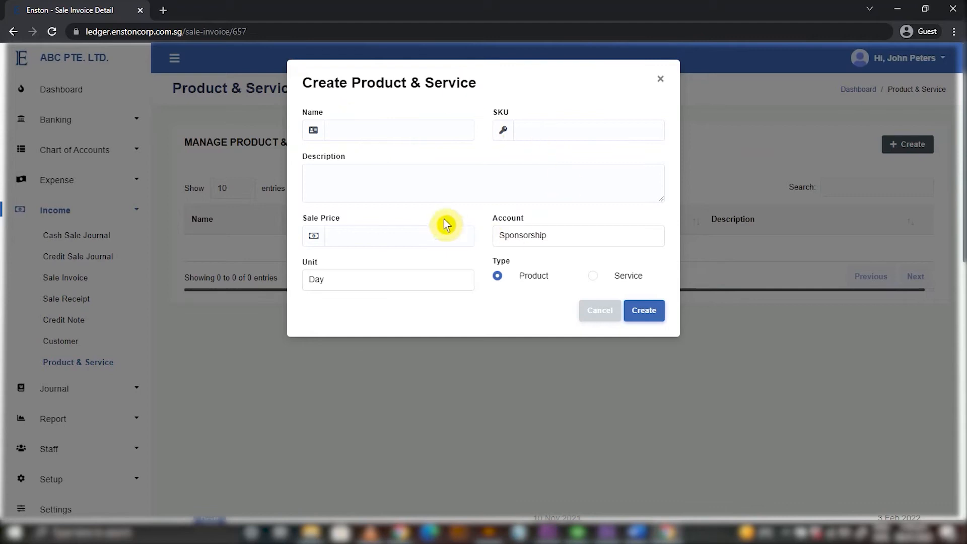
{"action": "left_click", "coordinate": [385, 128]}
{"action": "type", "text": "Corpora"}
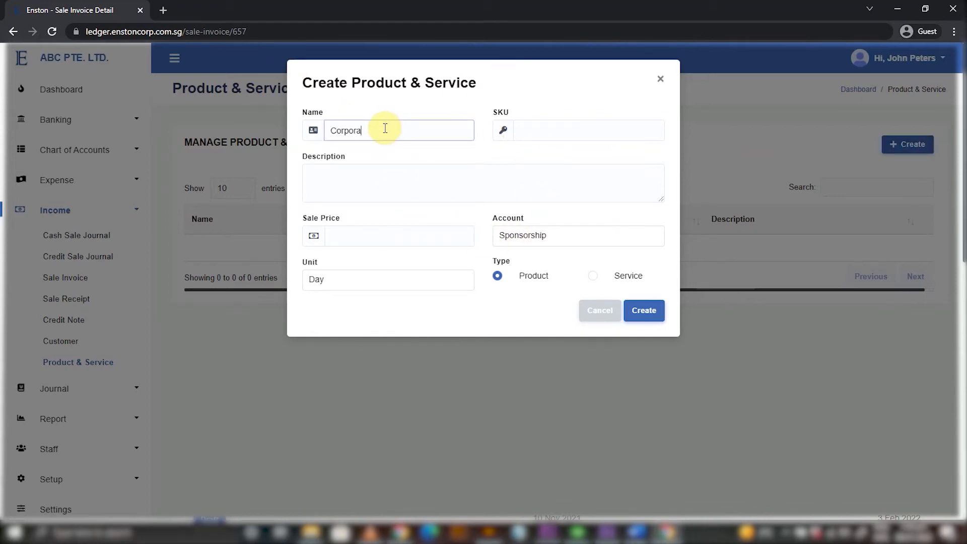
{"action": "type", "text": "te Training Serv"}
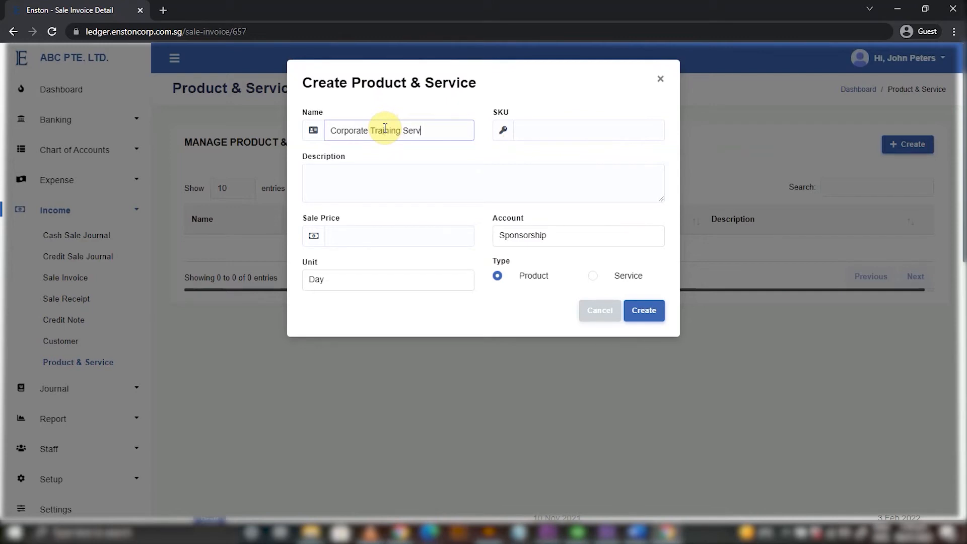
{"action": "type", "text": "ice"}
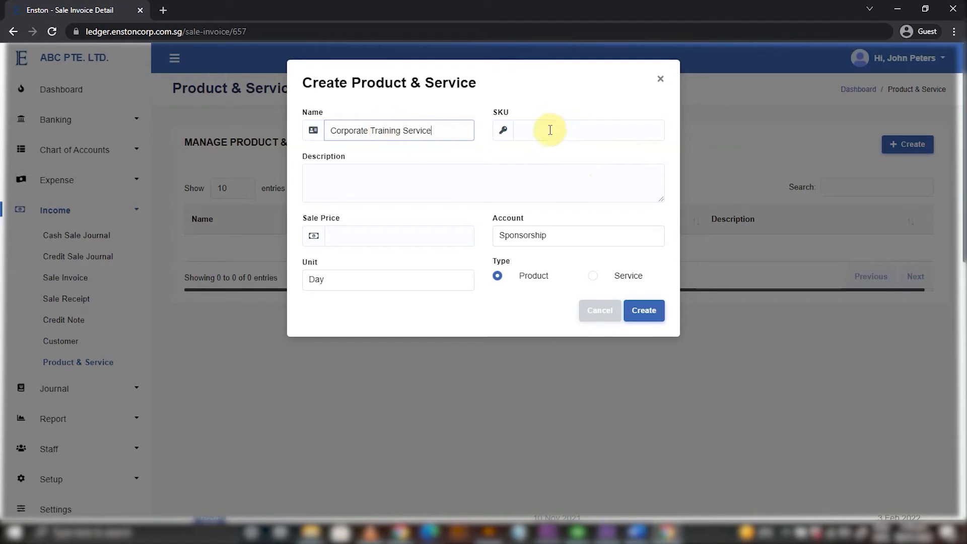
{"action": "left_click", "coordinate": [390, 173]}
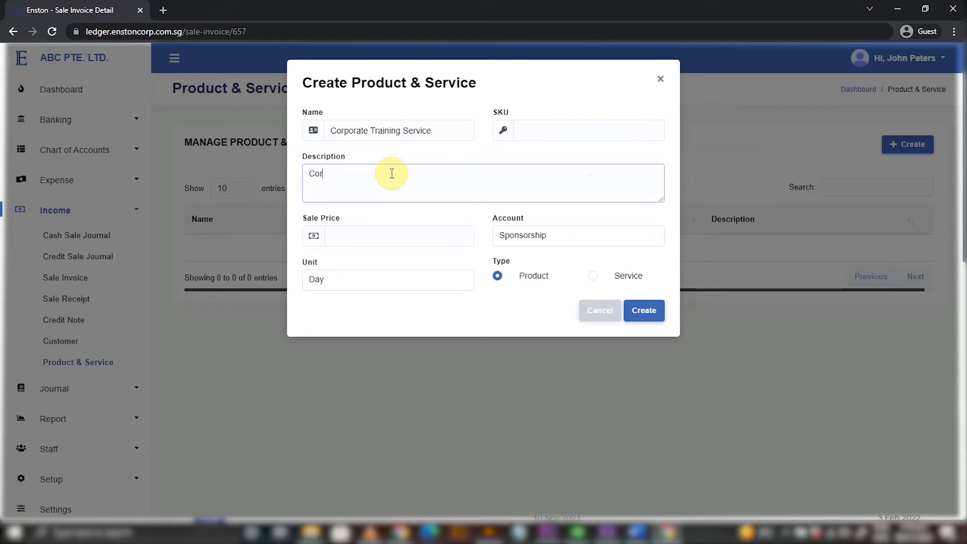
{"action": "type", "text": "Corporate Training Service"}
Give it sale price 500, the Training account, unit Hour and type Service, and save.
{"action": "left_click", "coordinate": [389, 238]}
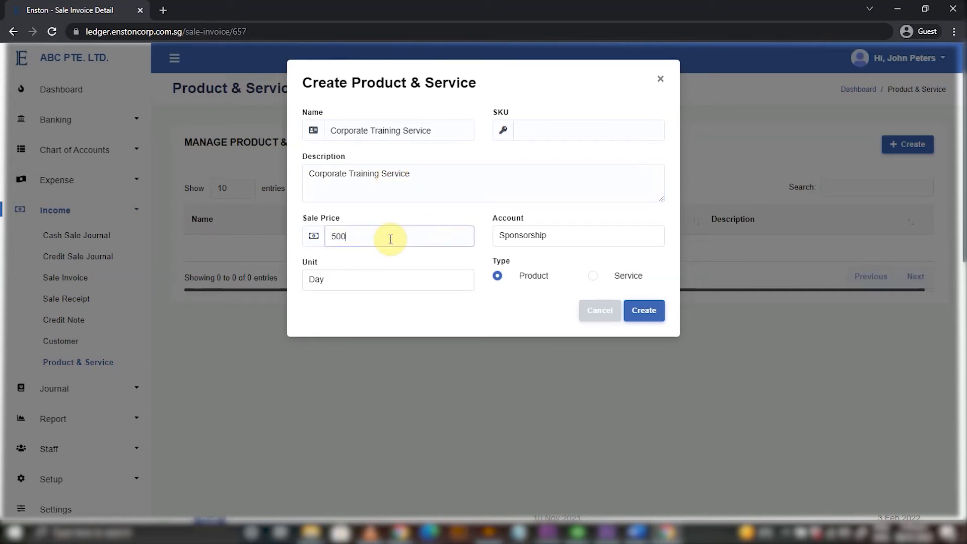
{"action": "left_click", "coordinate": [593, 243]}
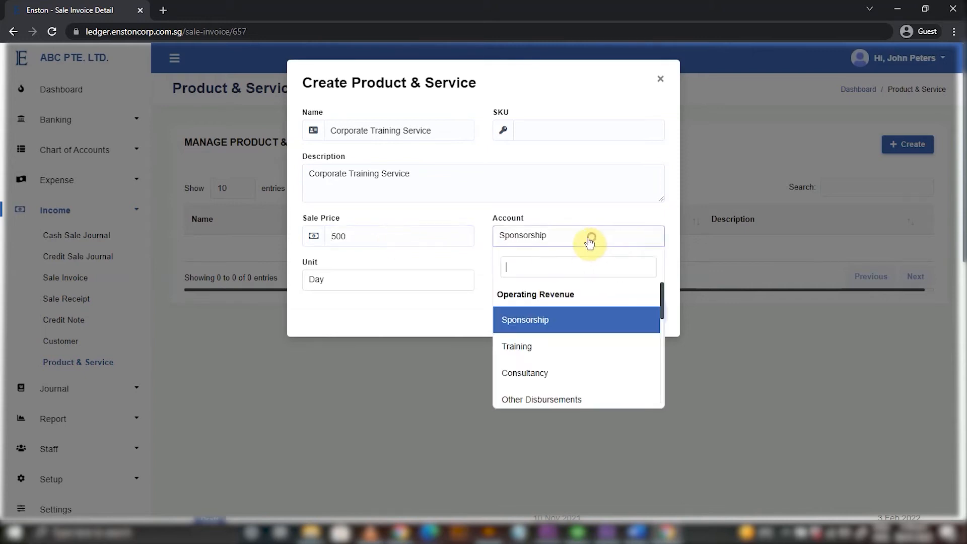
{"action": "left_click", "coordinate": [537, 338]}
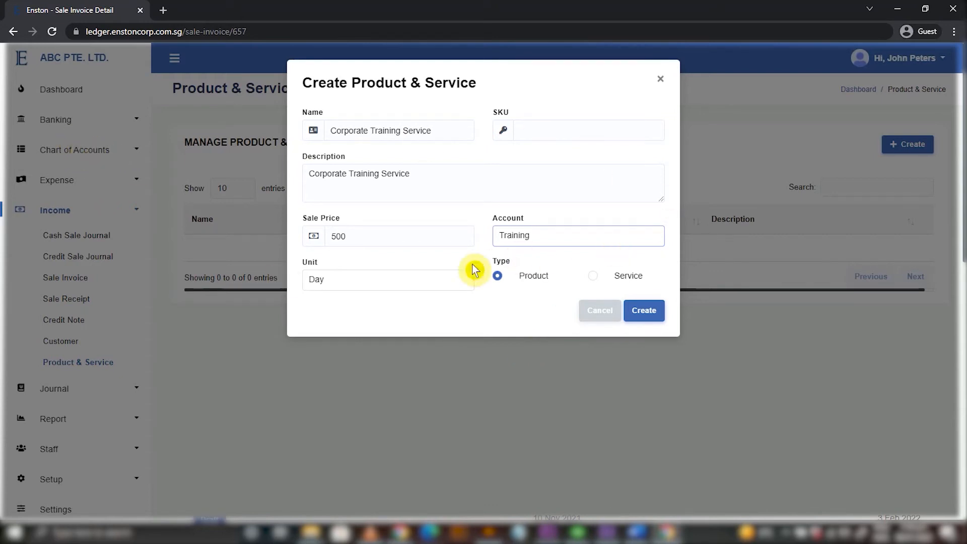
{"action": "left_click", "coordinate": [410, 280]}
{"action": "left_click", "coordinate": [409, 371]}
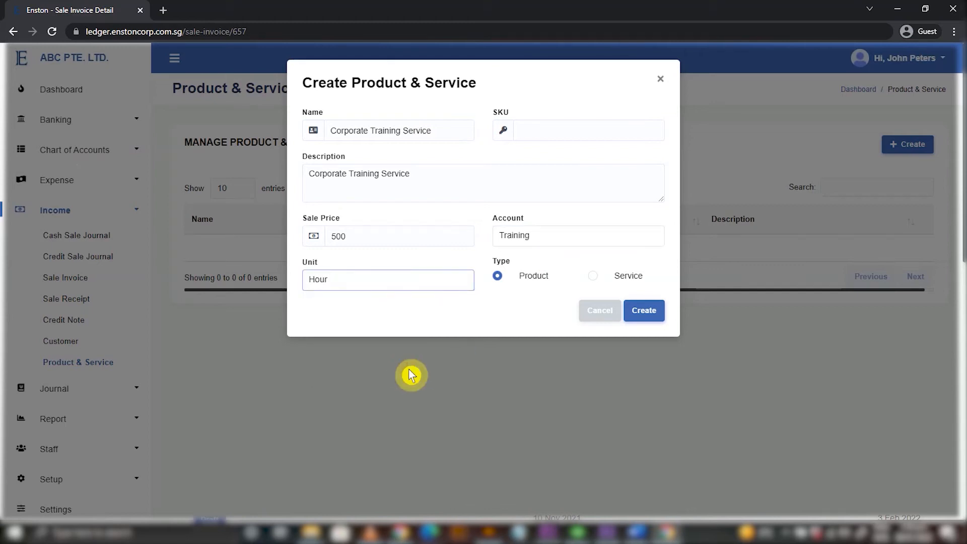
{"action": "left_click", "coordinate": [594, 276]}
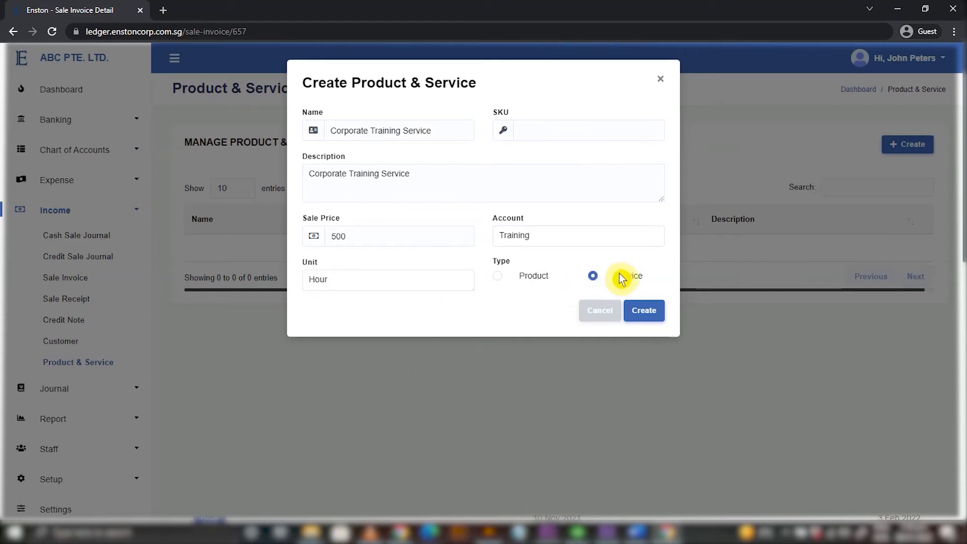
{"action": "left_click", "coordinate": [649, 317]}
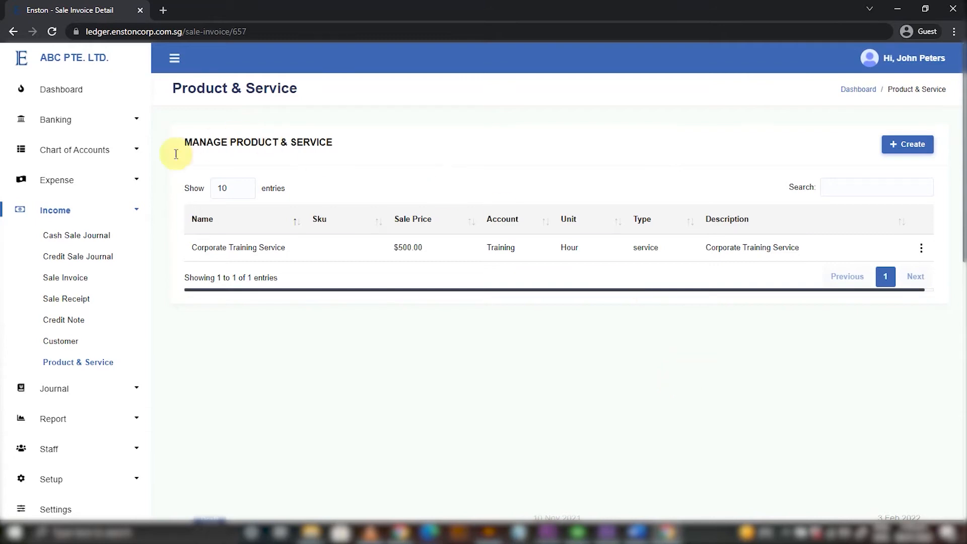
Create a customer with their full name, phone number, e-mail and address.
{"action": "left_click", "coordinate": [62, 345]}
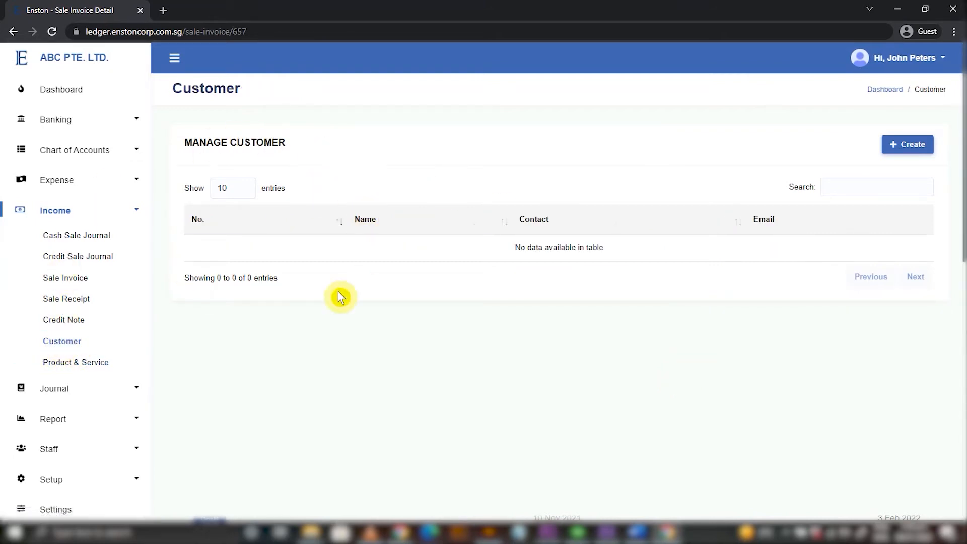
{"action": "left_click", "coordinate": [910, 151]}
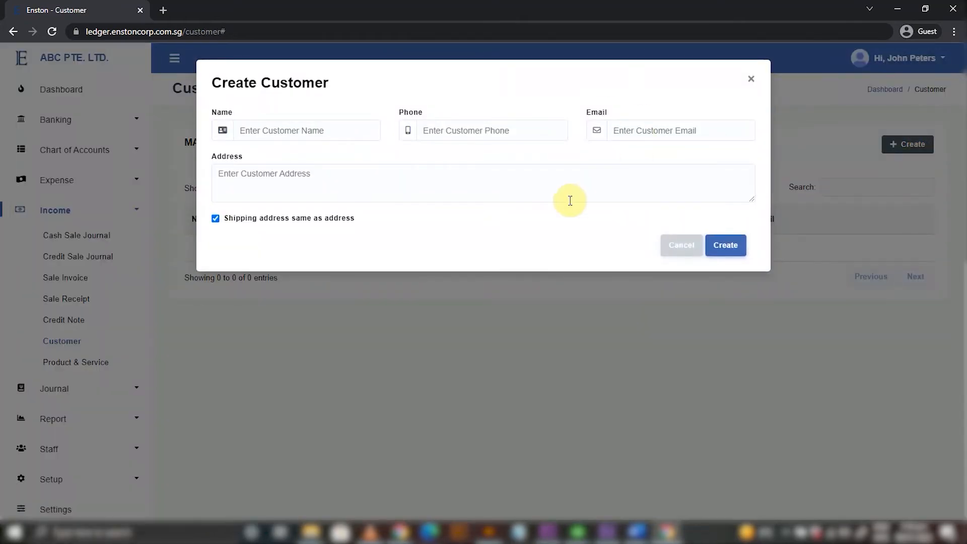
{"action": "left_click", "coordinate": [276, 131]}
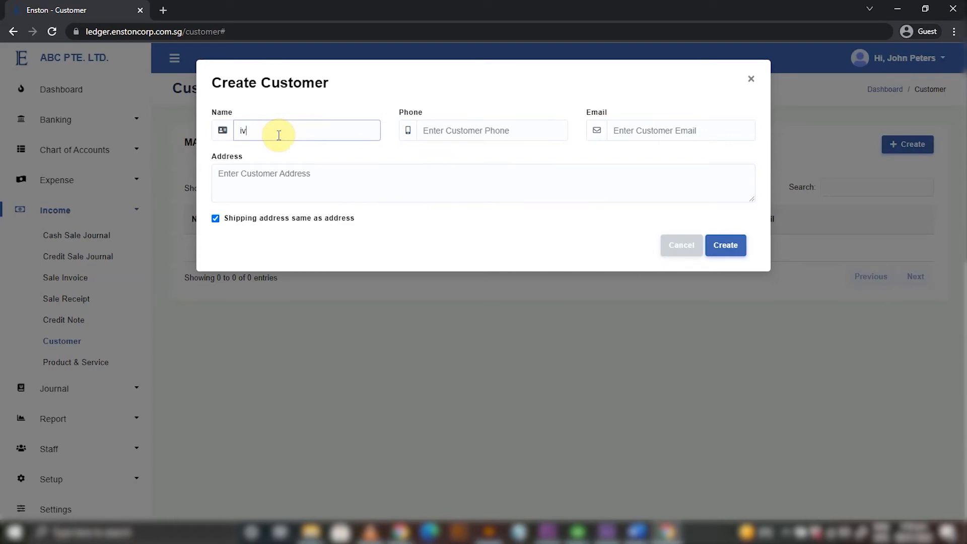
{"action": "left_click", "coordinate": [531, 133]}
{"action": "type", "text": "0123456"}
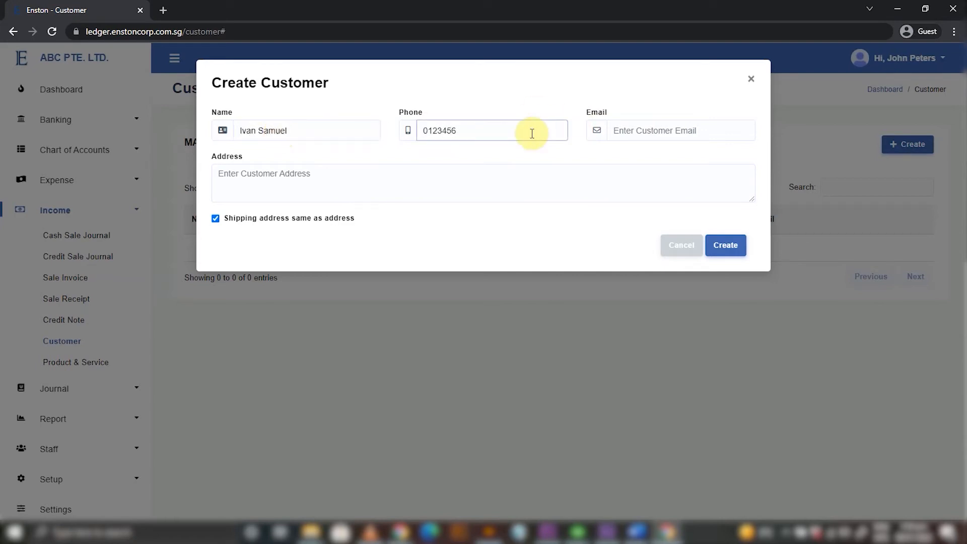
{"action": "type", "text": "88"}
{"action": "left_click", "coordinate": [616, 132]}
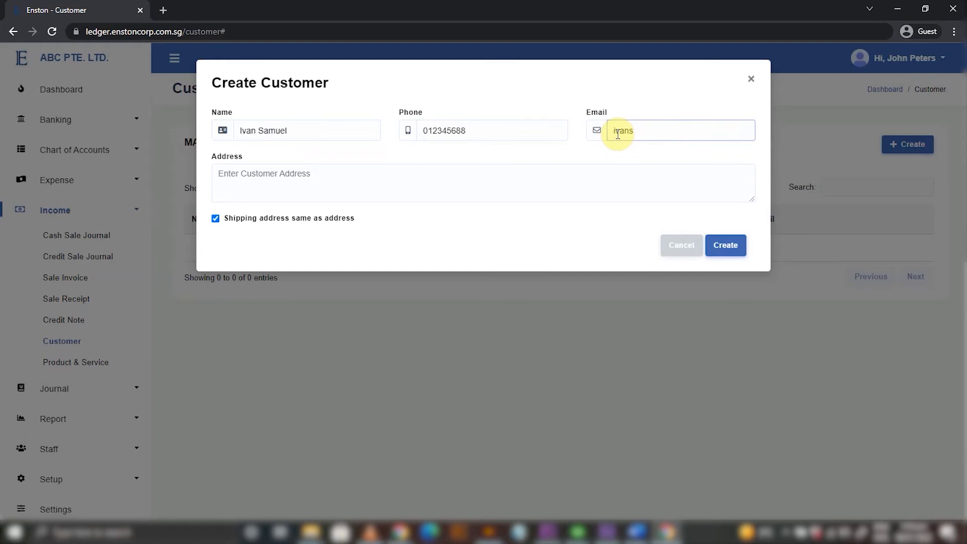
{"action": "left_click", "coordinate": [552, 168]}
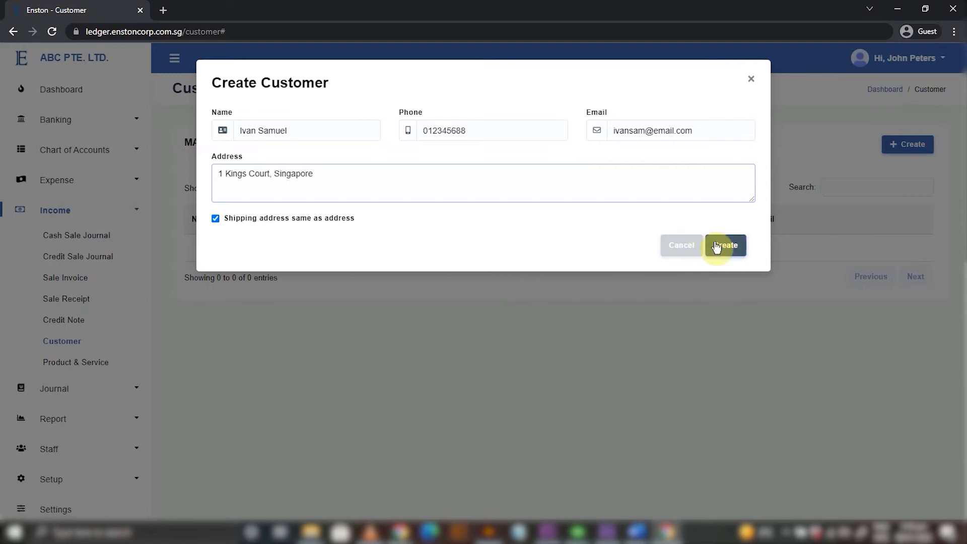
{"action": "left_click", "coordinate": [719, 246]}
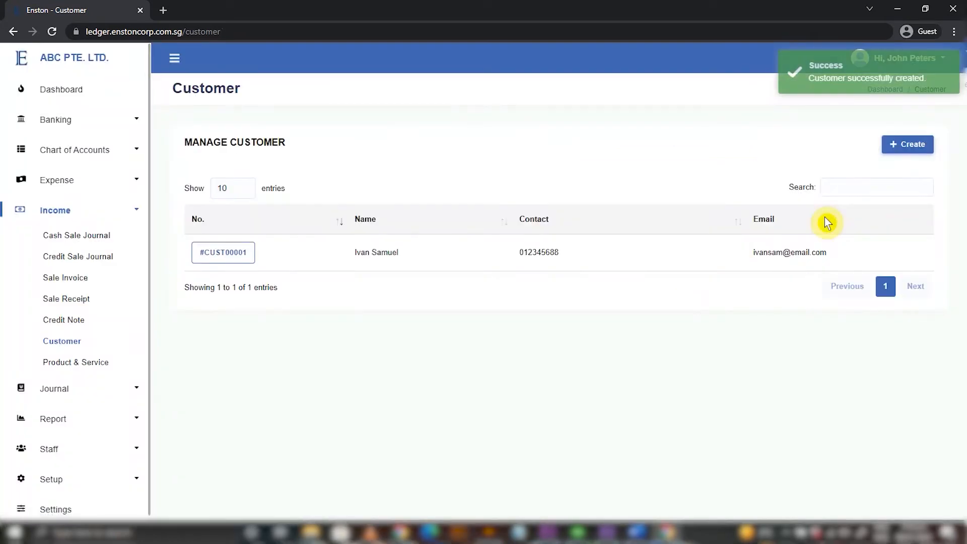
Start a new sale invoice for the newly created customer.
{"action": "left_click", "coordinate": [79, 280]}
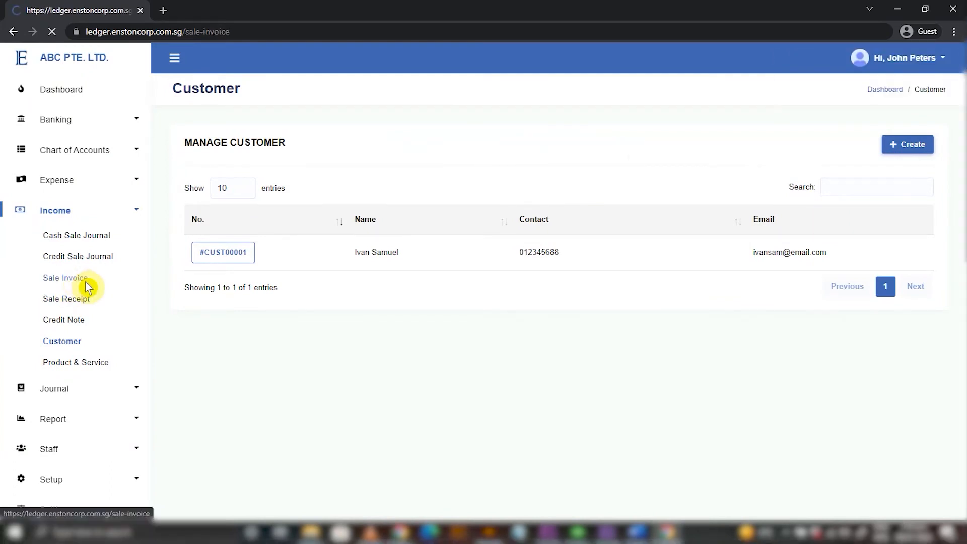
{"action": "left_click", "coordinate": [914, 145]}
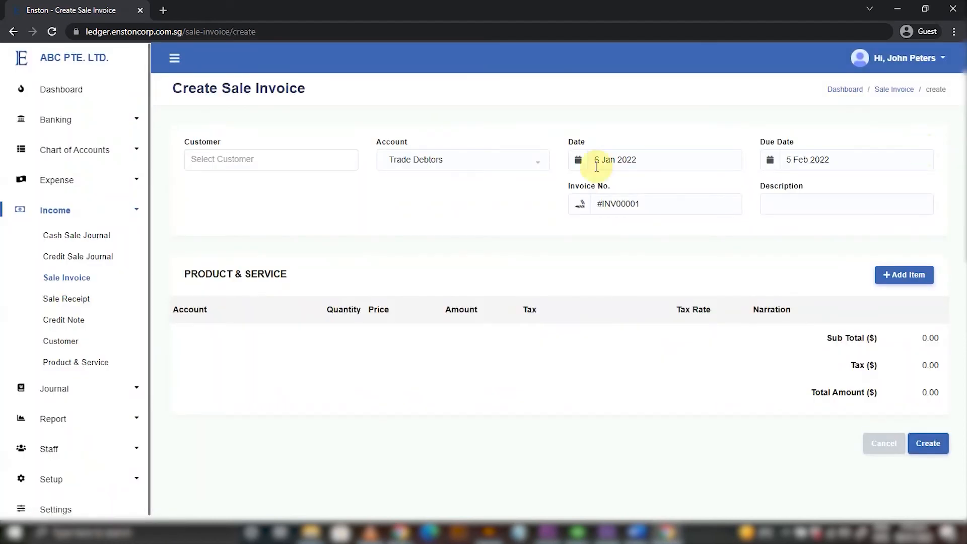
{"action": "left_click", "coordinate": [254, 166]}
{"action": "left_click", "coordinate": [237, 247]}
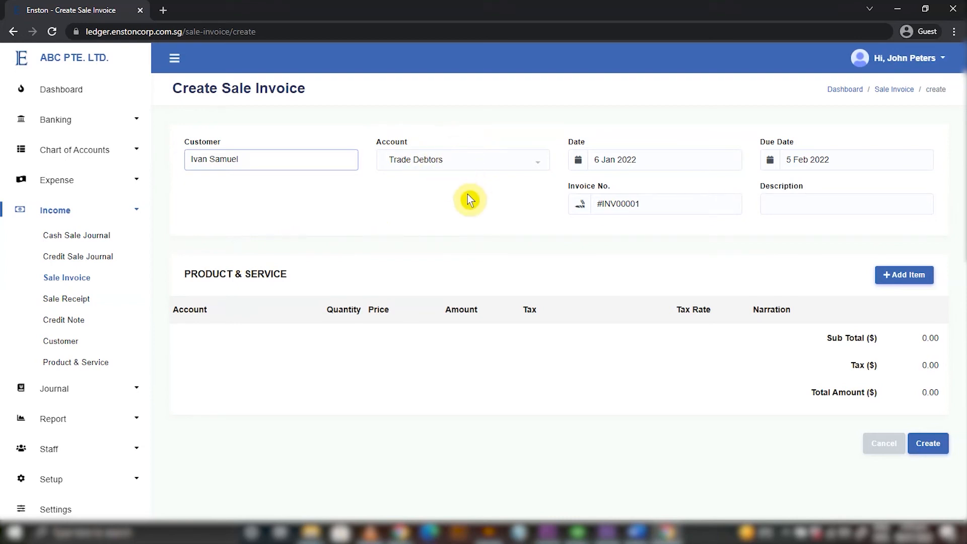
Date the invoice 10 Nov 2021, due 3 Feb 2022, and add a blank item line.
{"action": "left_click", "coordinate": [633, 159]}
{"action": "left_click", "coordinate": [606, 187]}
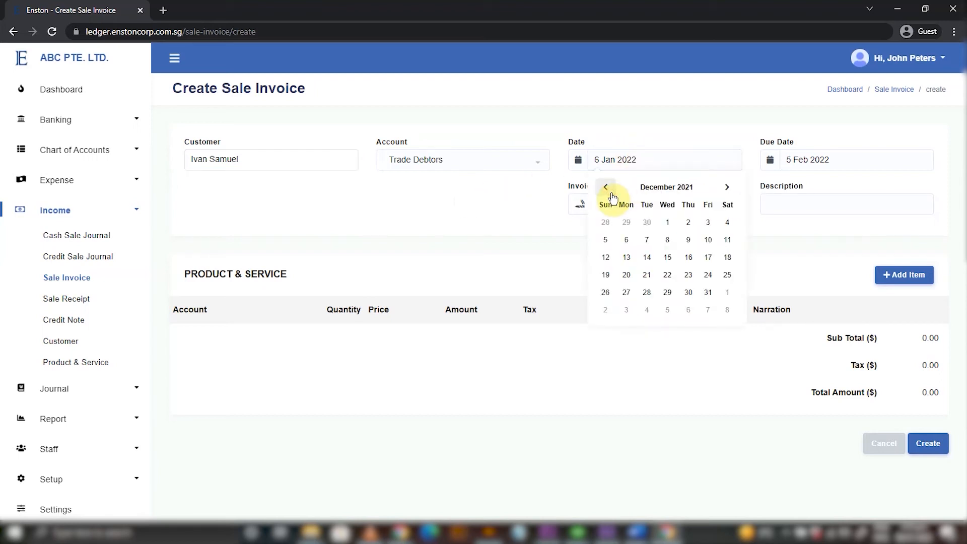
{"action": "left_click", "coordinate": [606, 187]}
{"action": "left_click", "coordinate": [668, 241]}
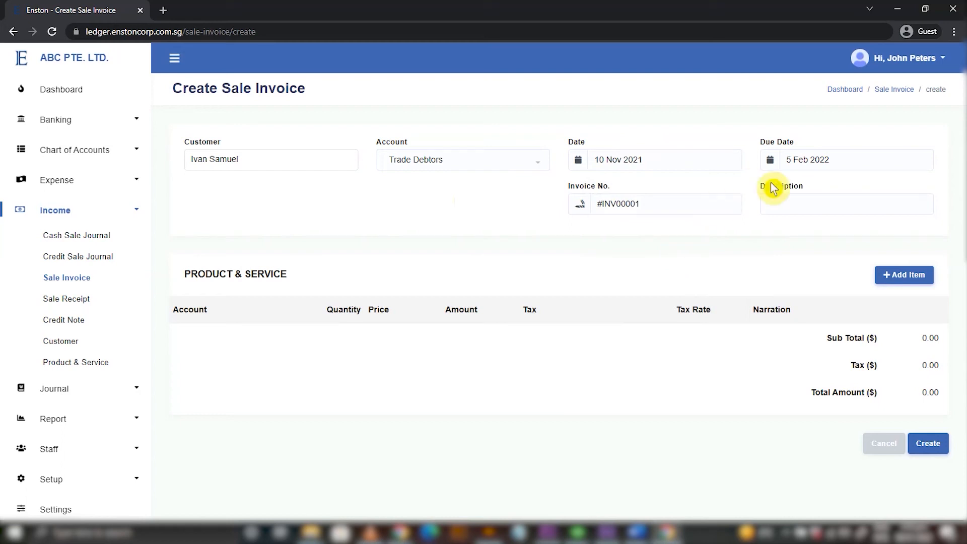
{"action": "left_click", "coordinate": [797, 157]}
{"action": "left_click", "coordinate": [880, 222]}
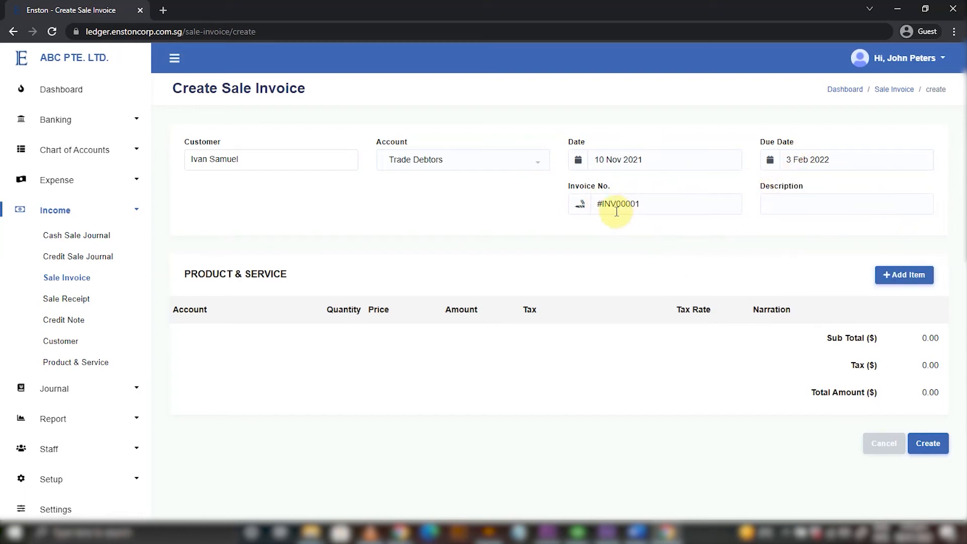
{"action": "triple_click", "coordinate": [654, 203]}
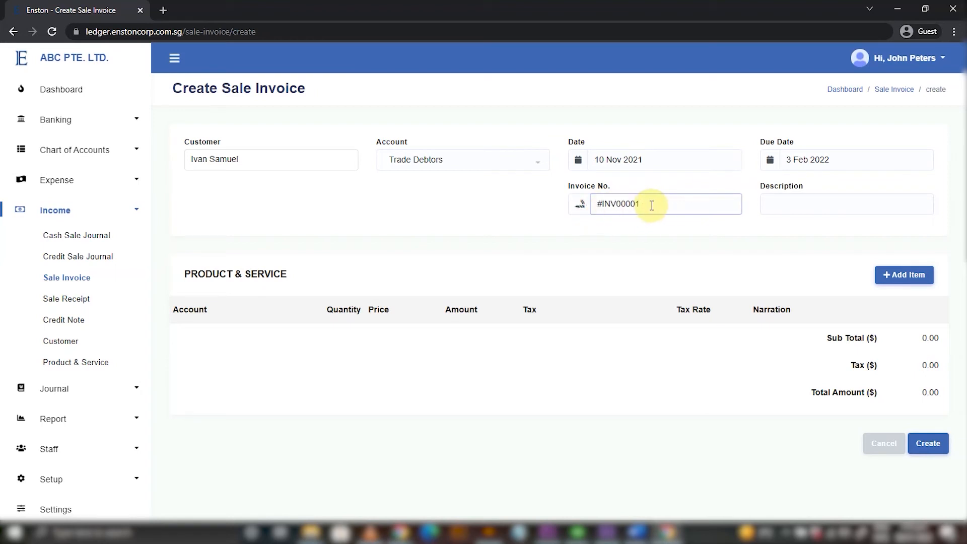
{"action": "left_click", "coordinate": [899, 275]}
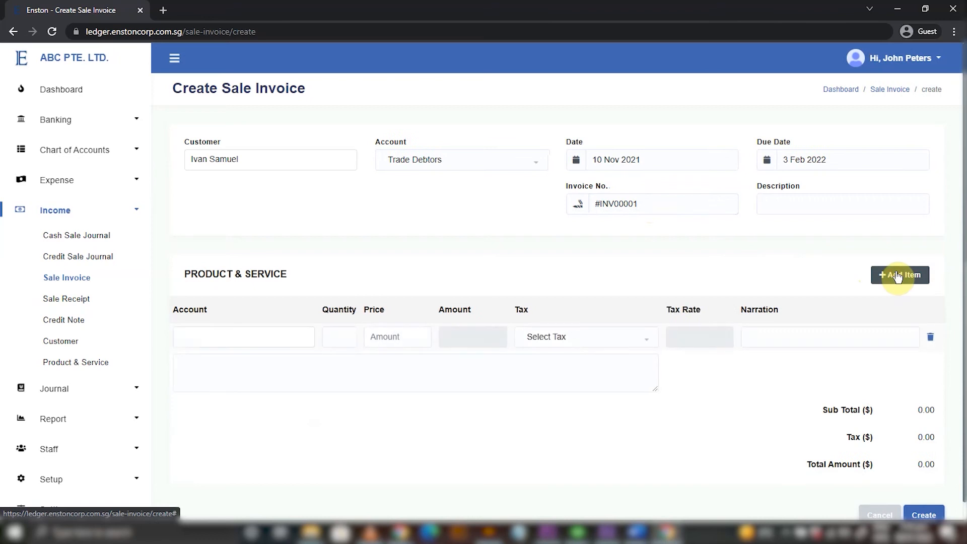
Fill the line with 5 units of Corporate Training Service at 500, no tax, totalling $2,500.
{"action": "left_click", "coordinate": [259, 341]}
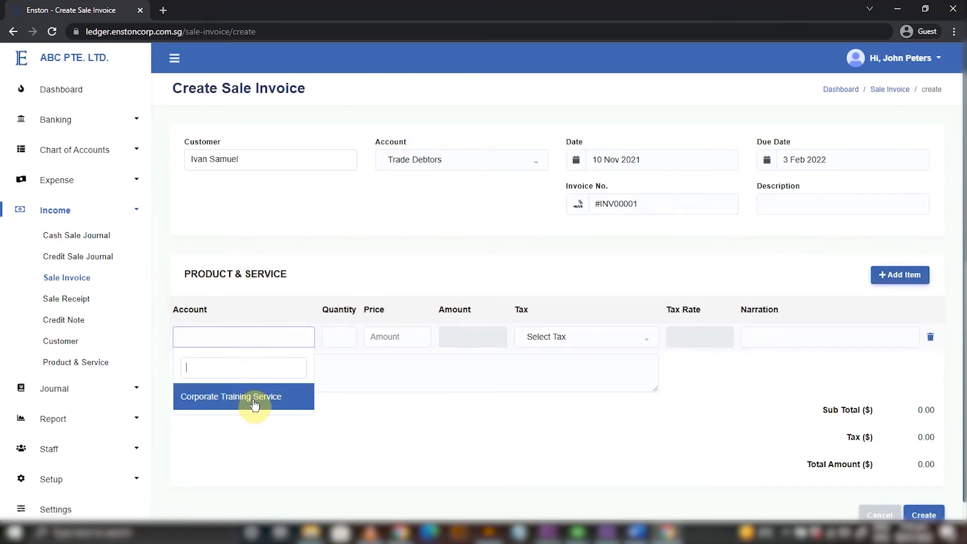
{"action": "left_click", "coordinate": [254, 399]}
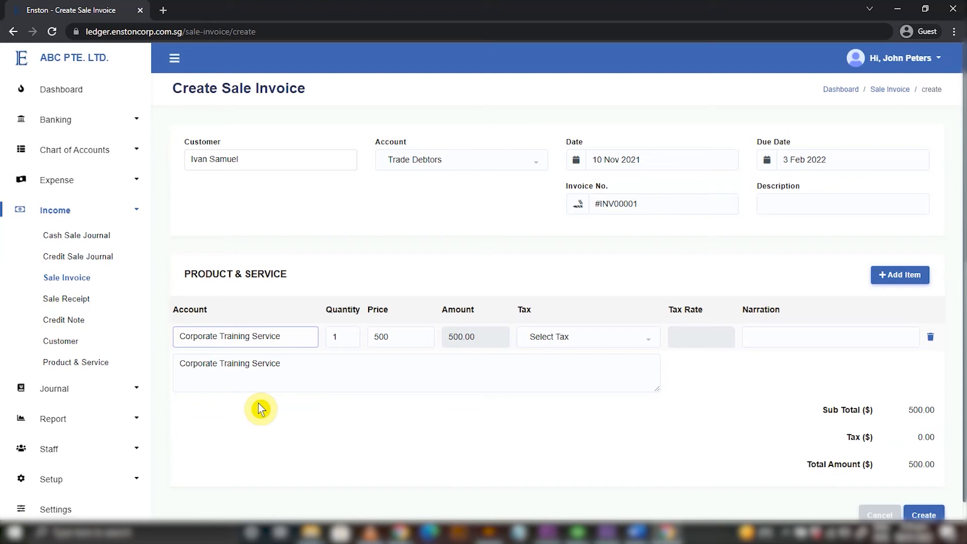
{"action": "scroll", "coordinate": [261, 409], "scroll_direction": "down", "scroll_amount": 1}
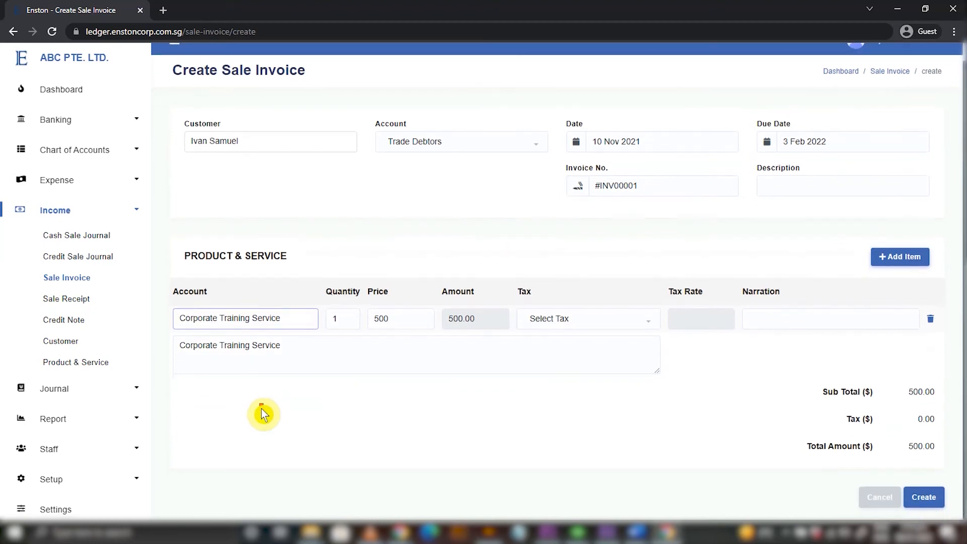
{"action": "left_click", "coordinate": [344, 318]}
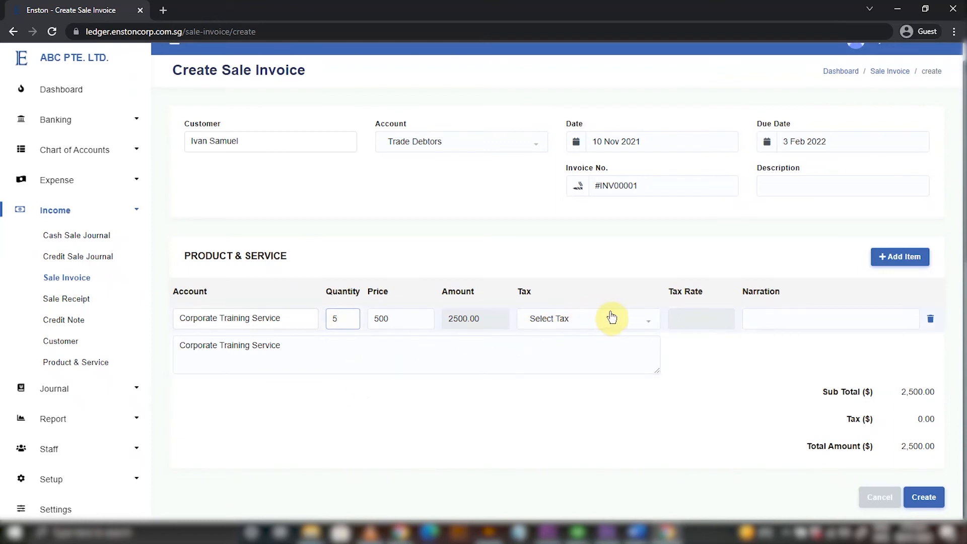
{"action": "left_click", "coordinate": [573, 327]}
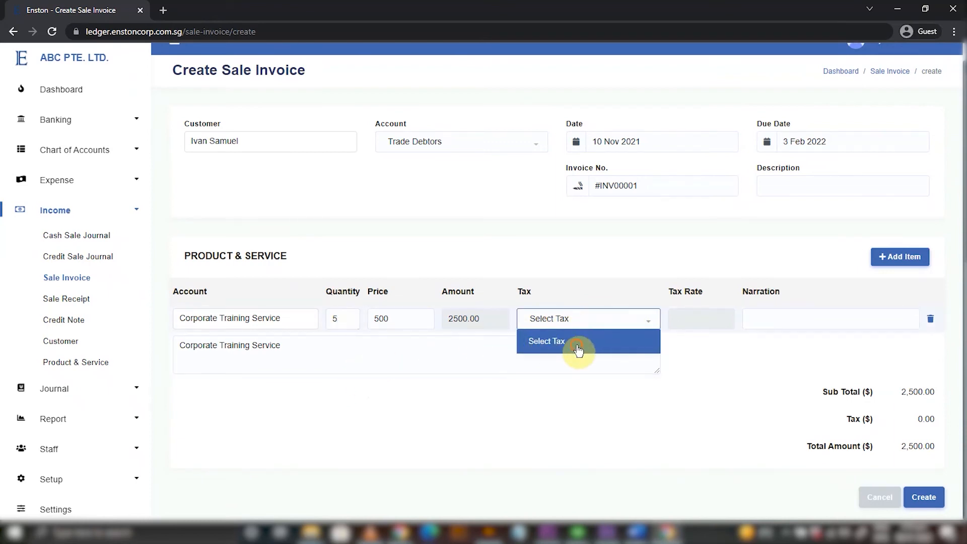
{"action": "left_click", "coordinate": [578, 347]}
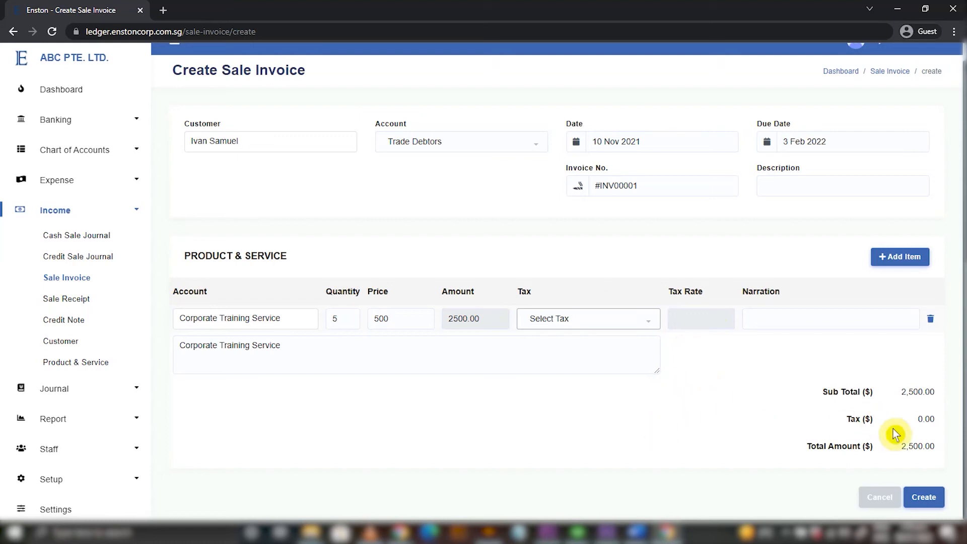
Save the invoice so it lists as a $2,500.00 Draft due 3 Feb 2022.
{"action": "left_click", "coordinate": [924, 501]}
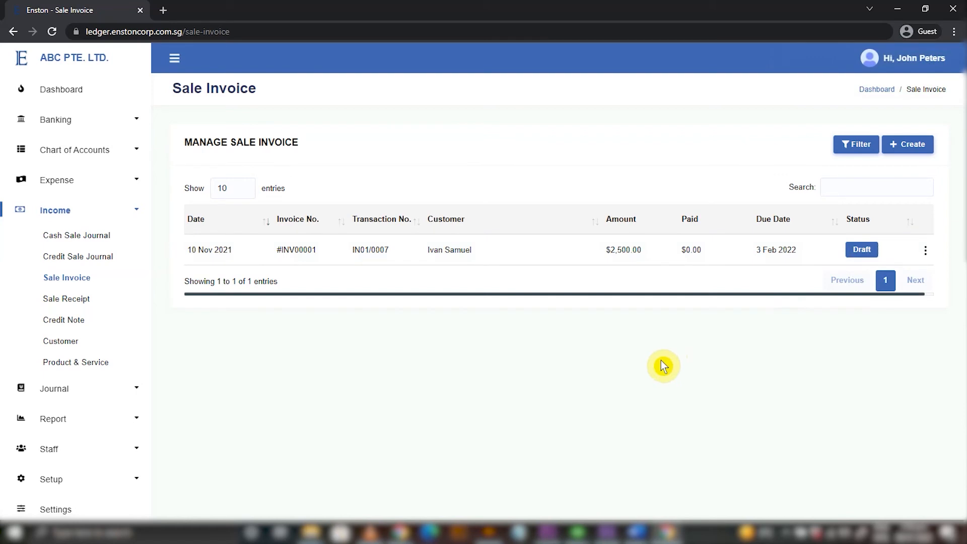
{"action": "left_click", "coordinate": [100, 278]}
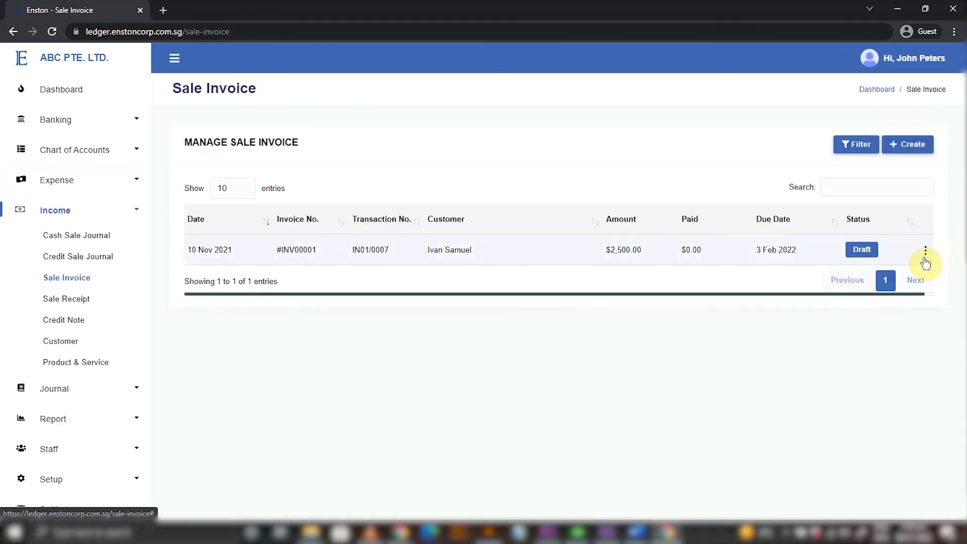
Mark invoice #INV00001 as sent from its details page.
{"action": "left_click", "coordinate": [925, 252]}
{"action": "left_click", "coordinate": [868, 239]}
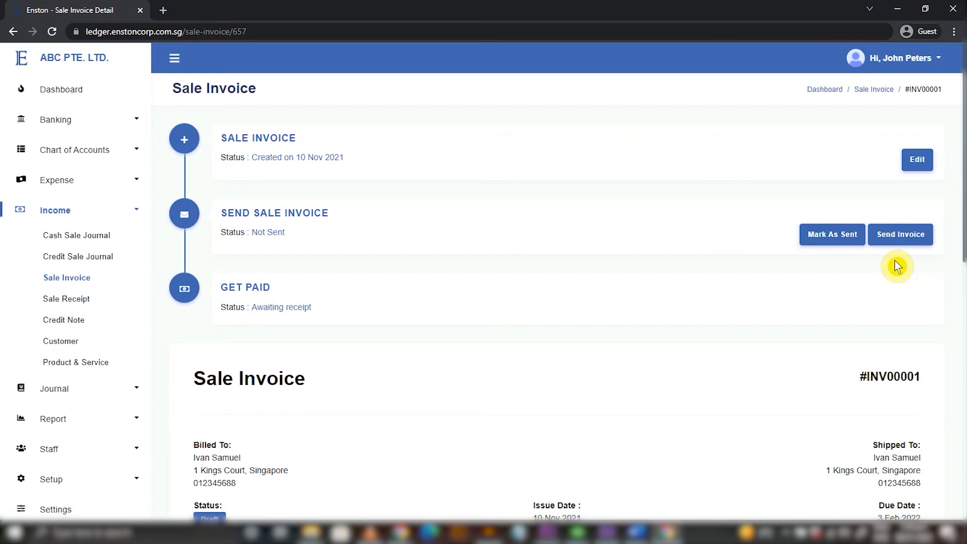
{"action": "left_click", "coordinate": [834, 242]}
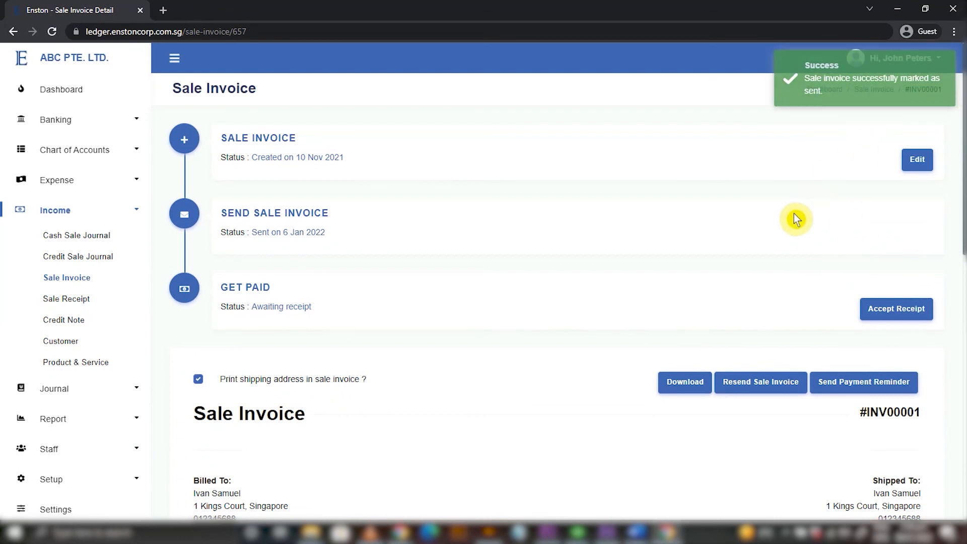
Review the $2,500 sale in Profit & Loss and Balance Sheet, then open Account Transactions.
{"action": "left_click", "coordinate": [70, 211]}
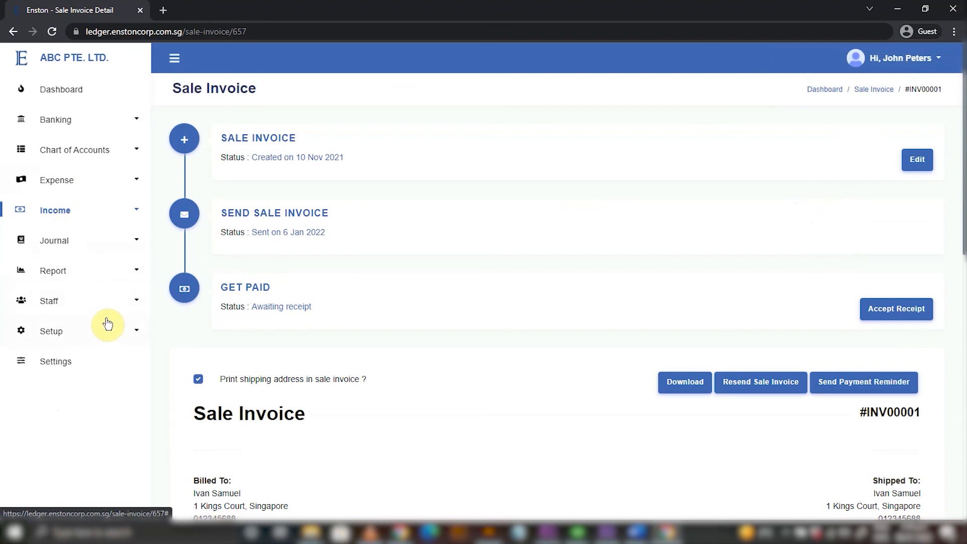
{"action": "left_click", "coordinate": [118, 278]}
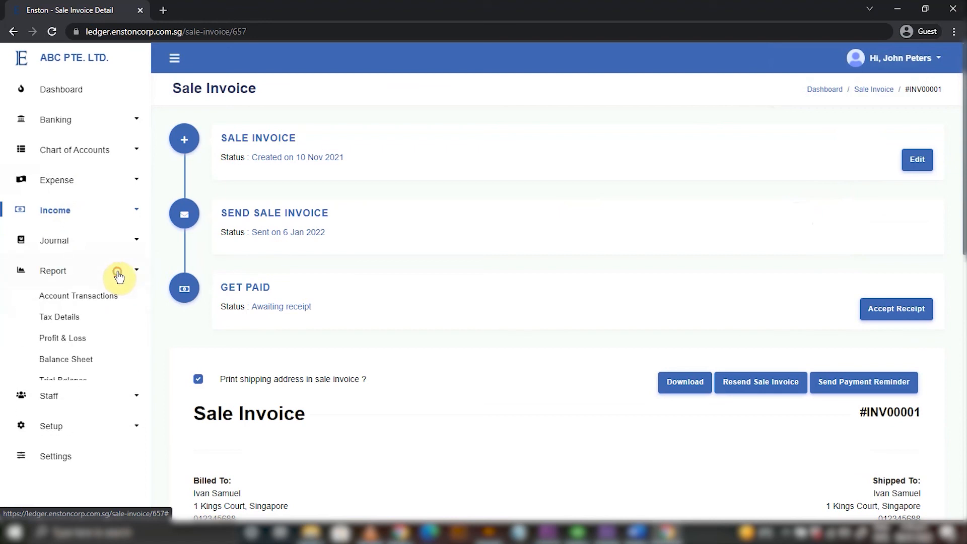
{"action": "left_click", "coordinate": [65, 340]}
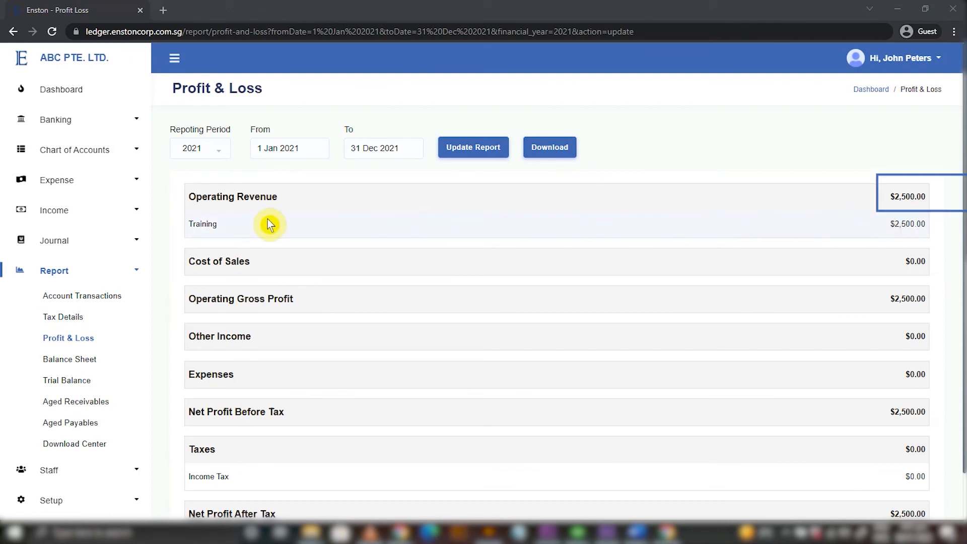
{"action": "left_click", "coordinate": [72, 363]}
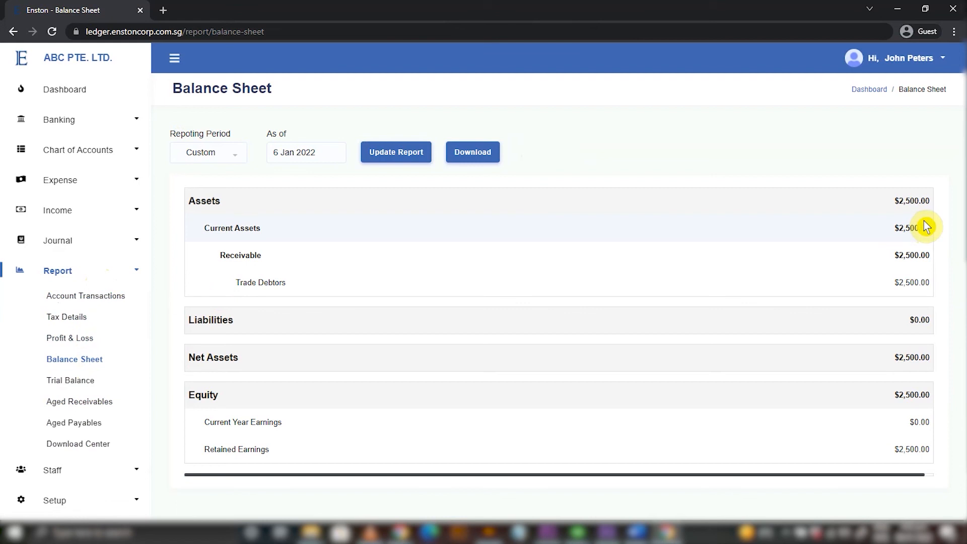
{"action": "left_click", "coordinate": [81, 299]}
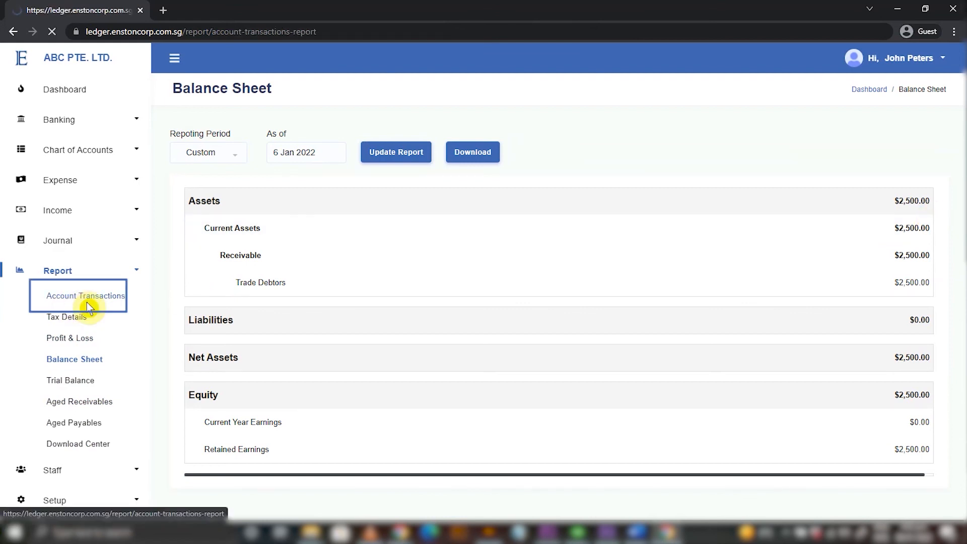